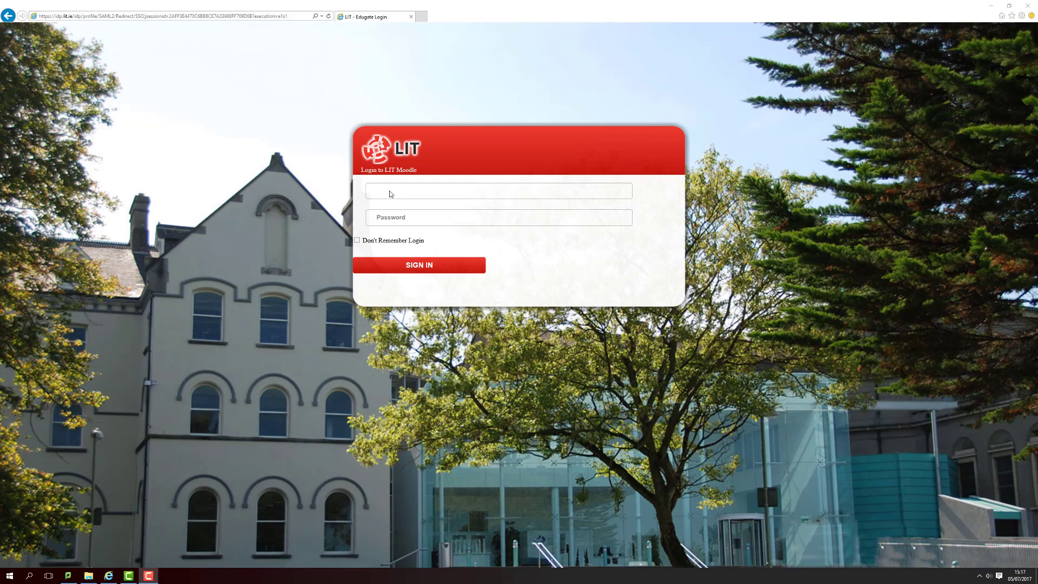
Sign in to LIT Moodle with the account username and password.
{"action": "left_click", "coordinate": [390, 192]}
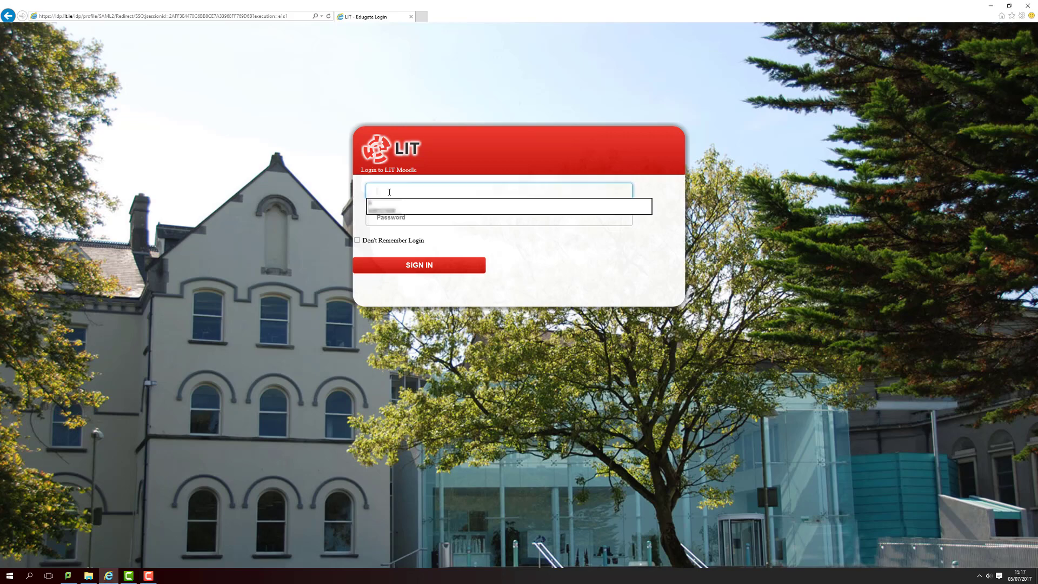
{"action": "type", "text": "K00••••"}
{"action": "key", "text": "Tab"}
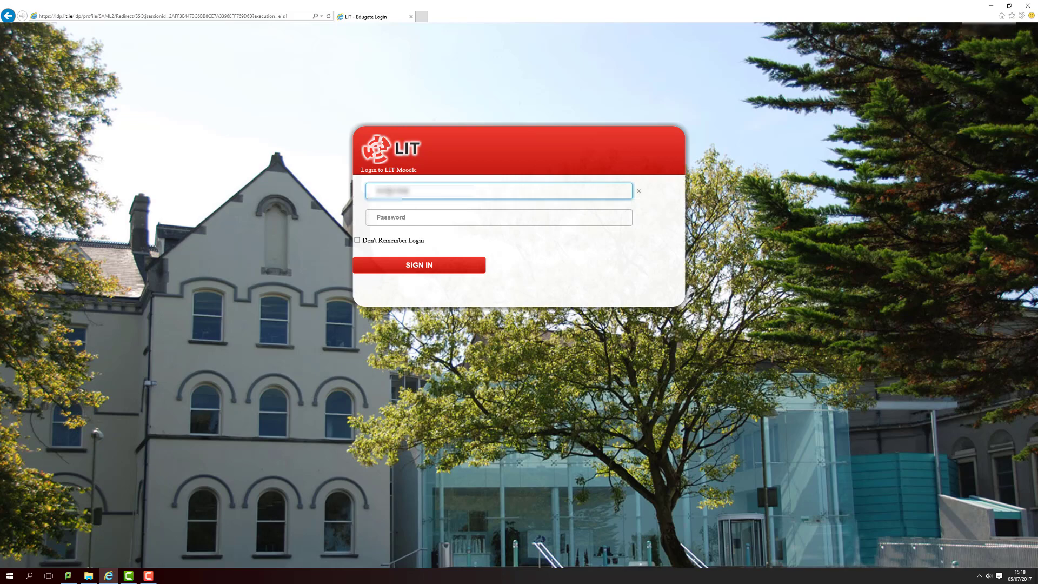
{"action": "type", "text": "••••••••"}
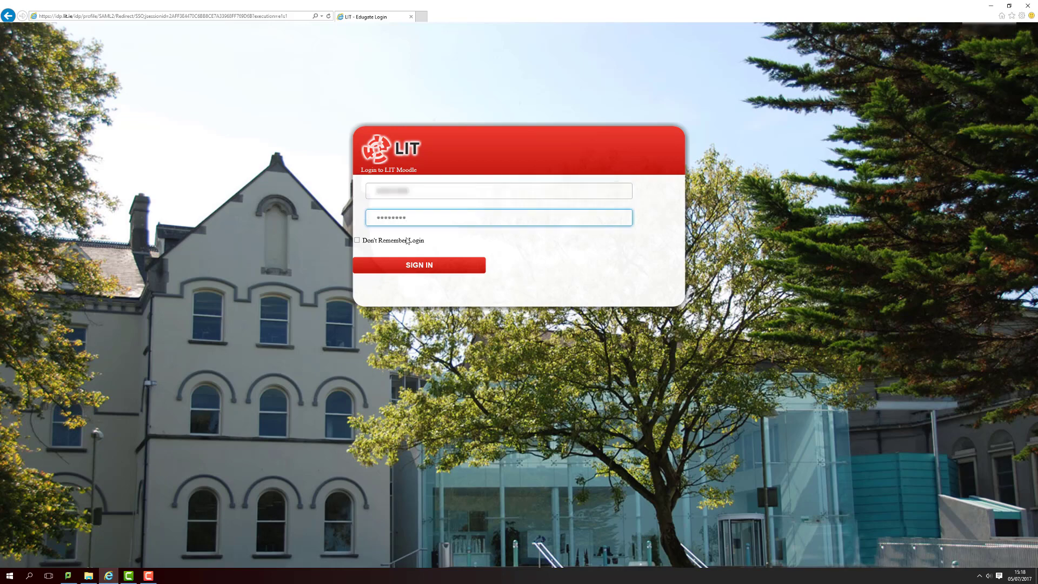
{"action": "left_click", "coordinate": [410, 264]}
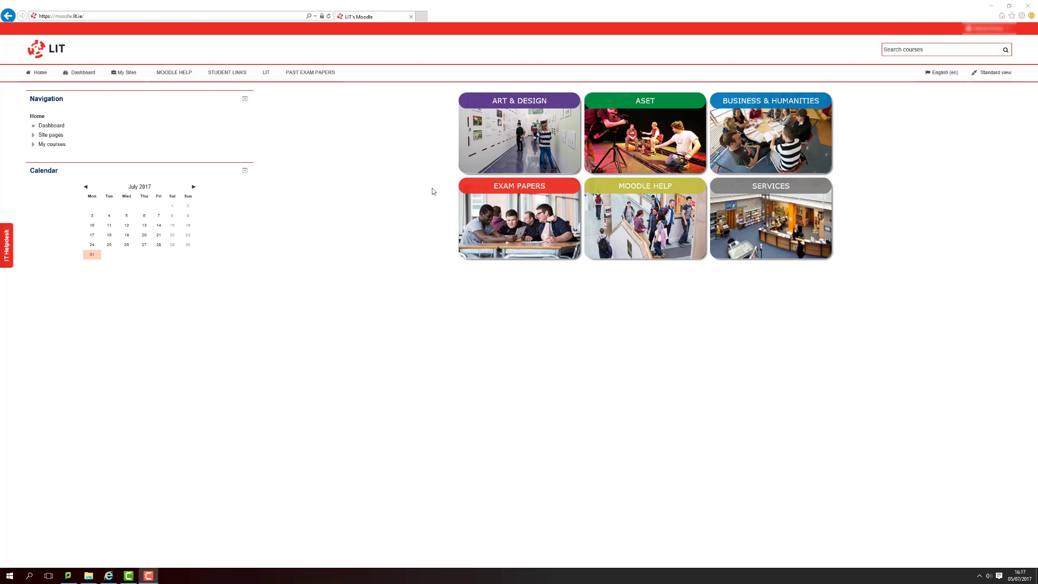
Browse ASET > Applied Science > Applied Biology > Year 1 and open SBIOM_7_Y1 - Test Course.
{"action": "left_click", "coordinate": [634, 157]}
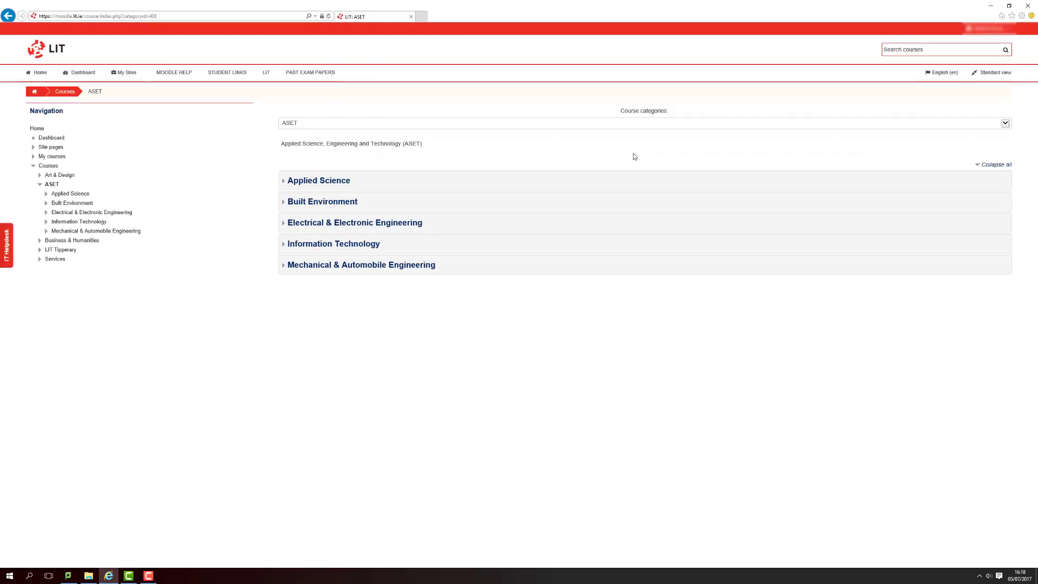
{"action": "left_click", "coordinate": [350, 183]}
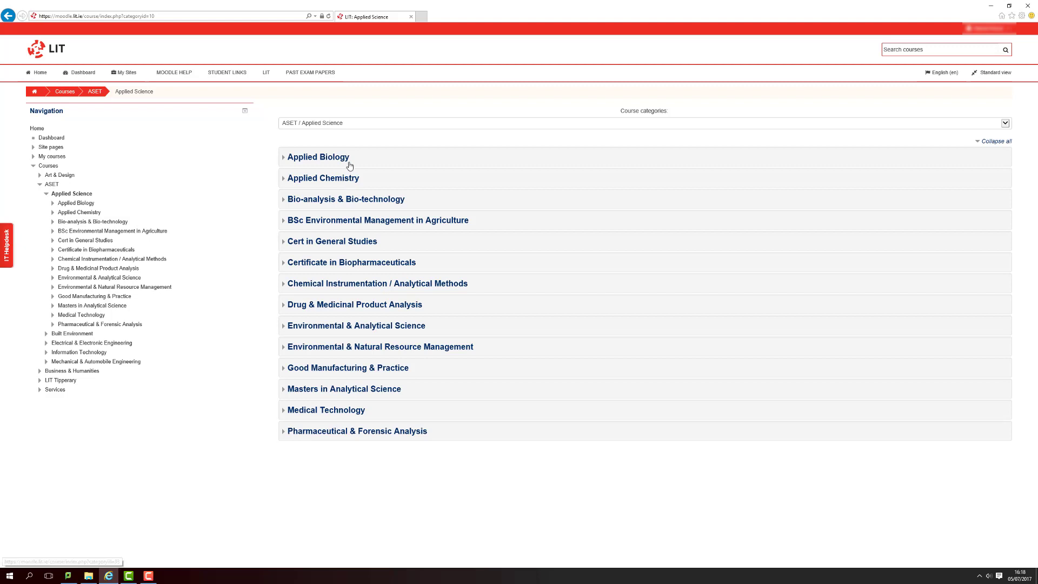
{"action": "left_click", "coordinate": [349, 162]}
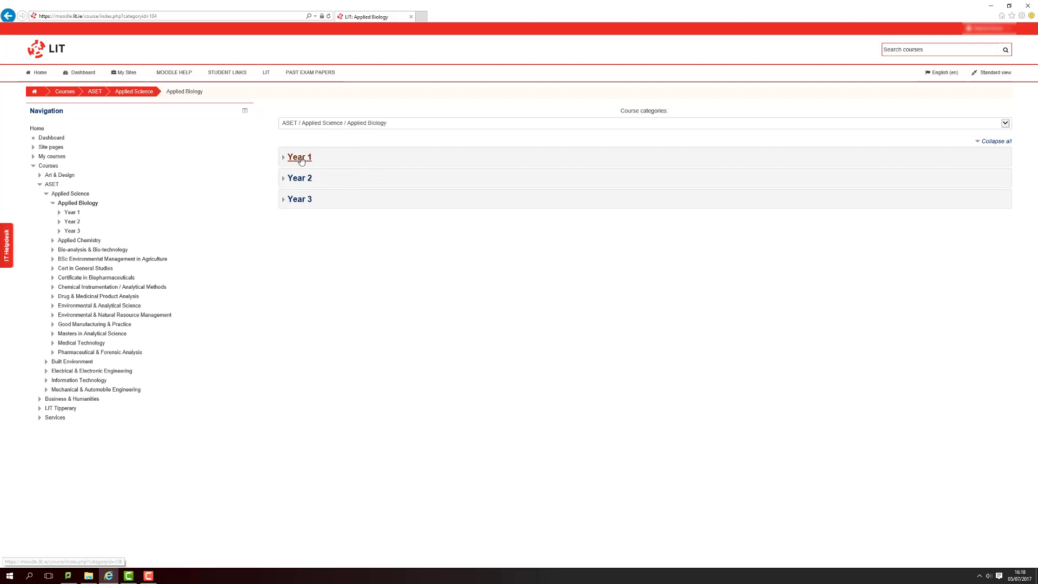
{"action": "left_click", "coordinate": [301, 158]}
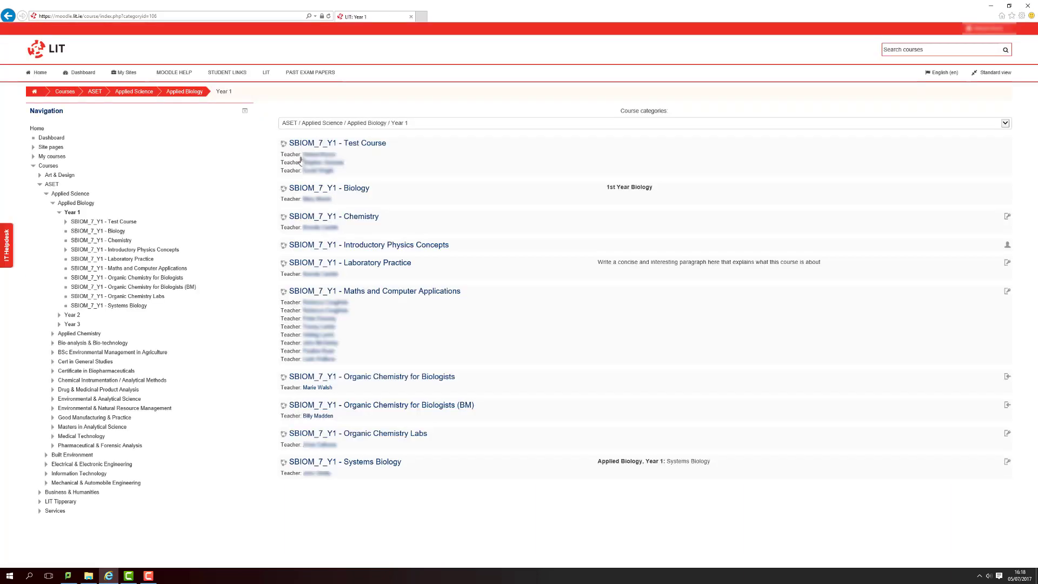
{"action": "left_click", "coordinate": [376, 144]}
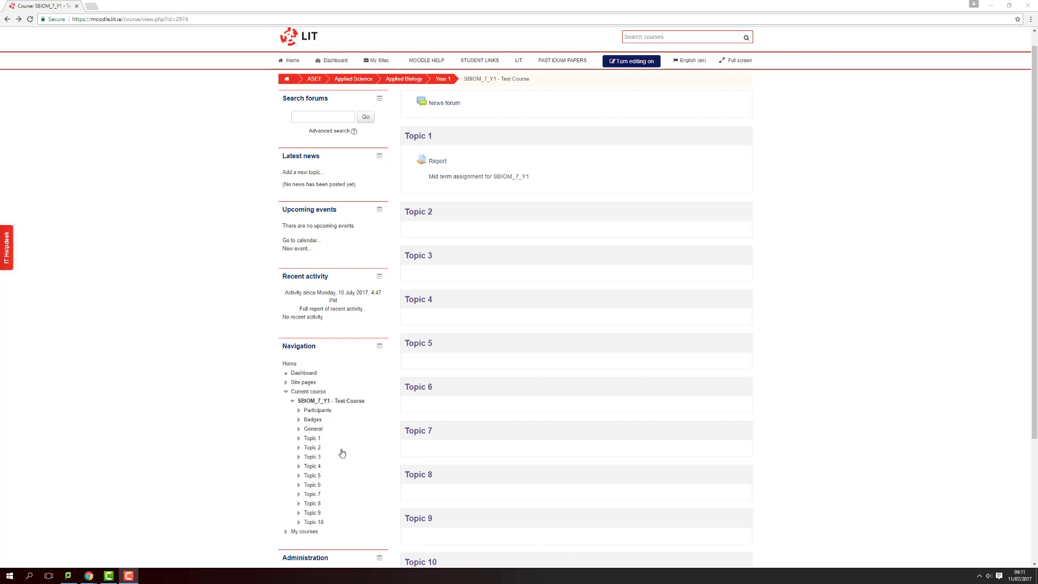
Under Users > Enrolment methods, add a new Self enrolment method to the course.
{"action": "scroll", "coordinate": [341, 453], "scroll_direction": "down", "scroll_amount": 3}
{"action": "left_click", "coordinate": [306, 436]}
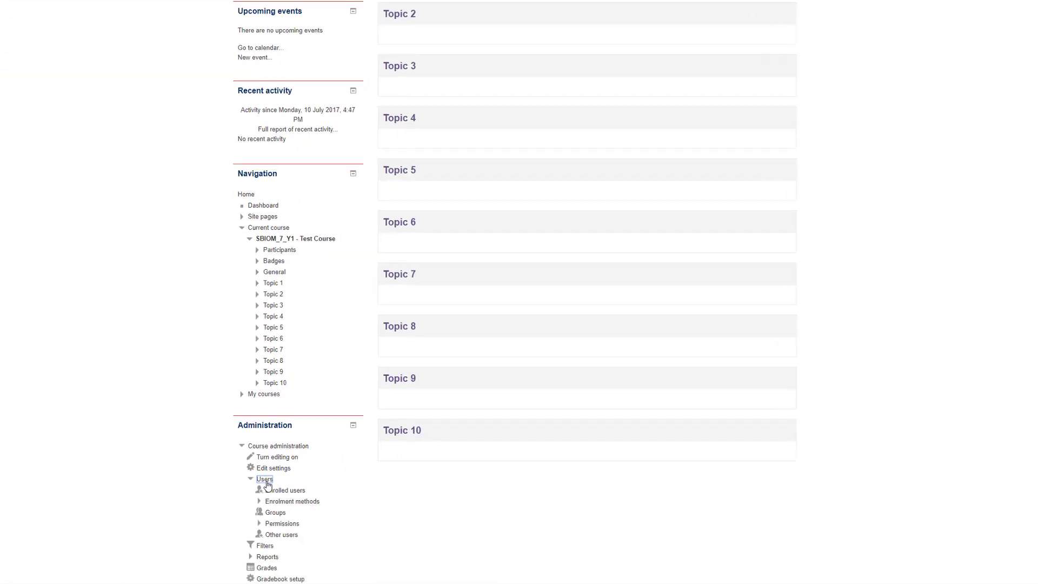
{"action": "left_click", "coordinate": [297, 505]}
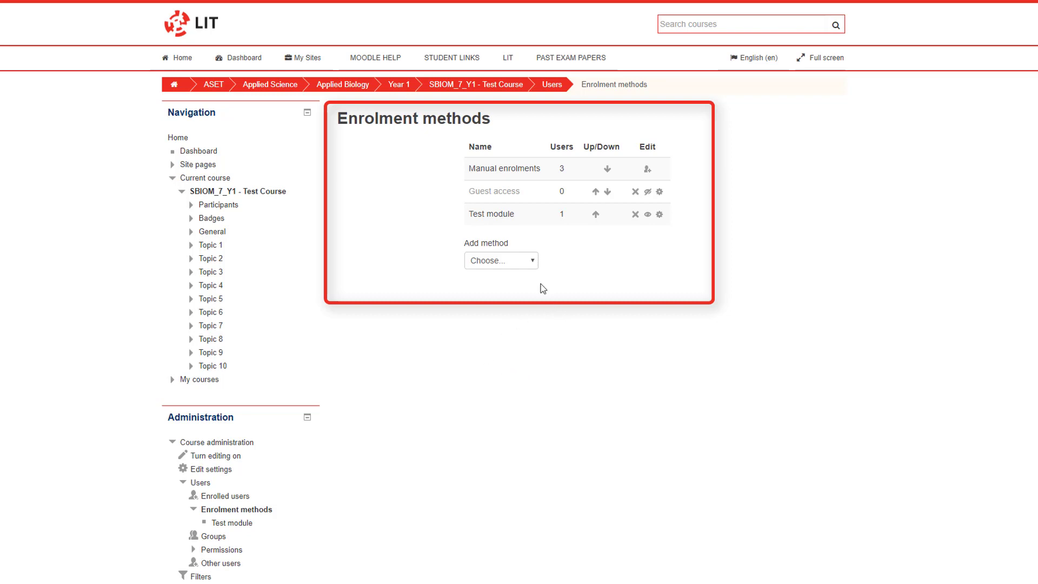
{"action": "left_click", "coordinate": [531, 260]}
{"action": "left_click", "coordinate": [528, 286]}
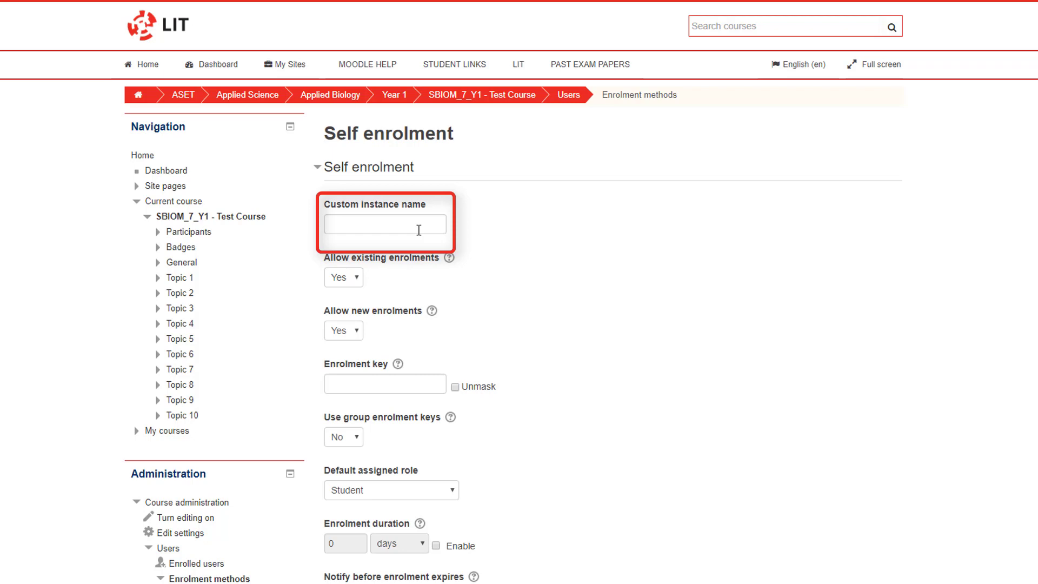
Name the instance 'test1', enter and reveal an enrolment key, and enable the start date.
{"action": "left_click", "coordinate": [420, 226]}
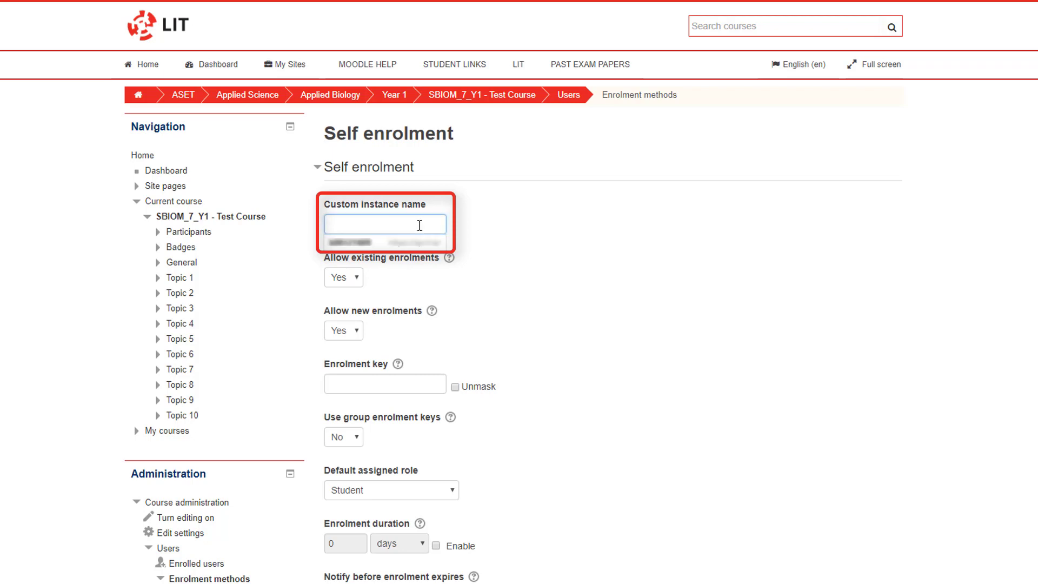
{"action": "type", "text": "test"}
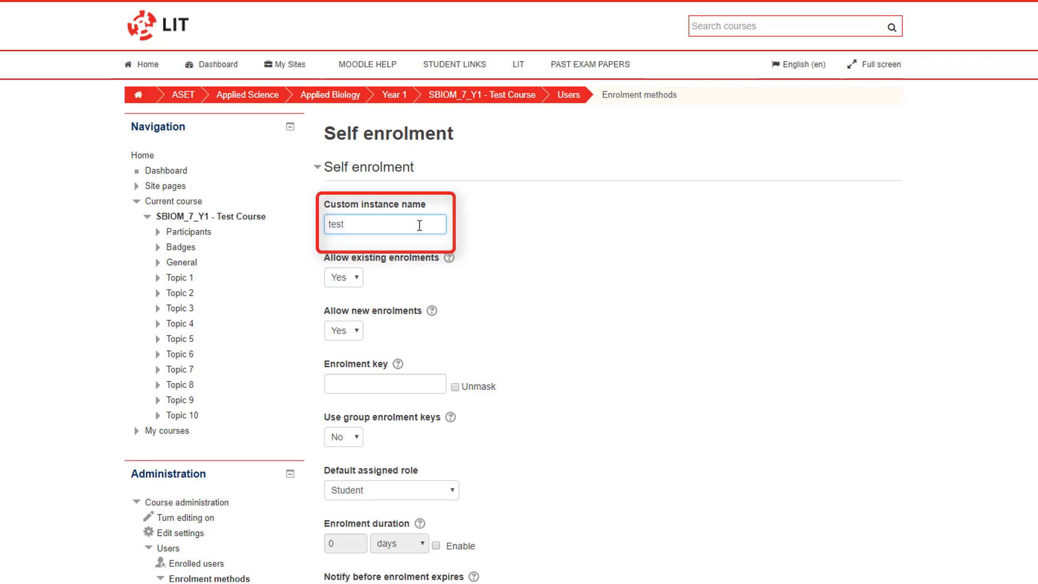
{"action": "type", "text": "1"}
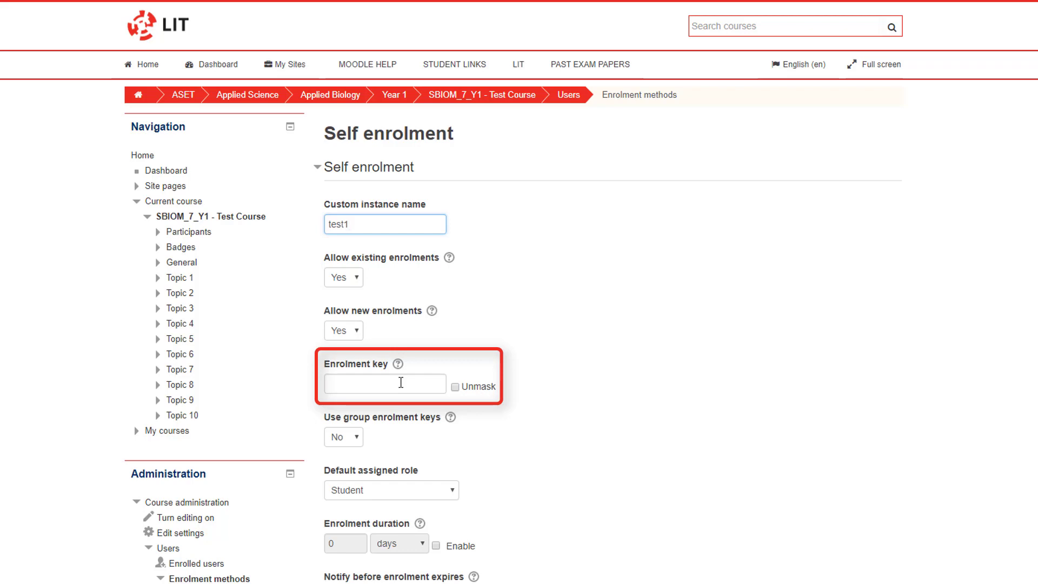
{"action": "left_click", "coordinate": [368, 377]}
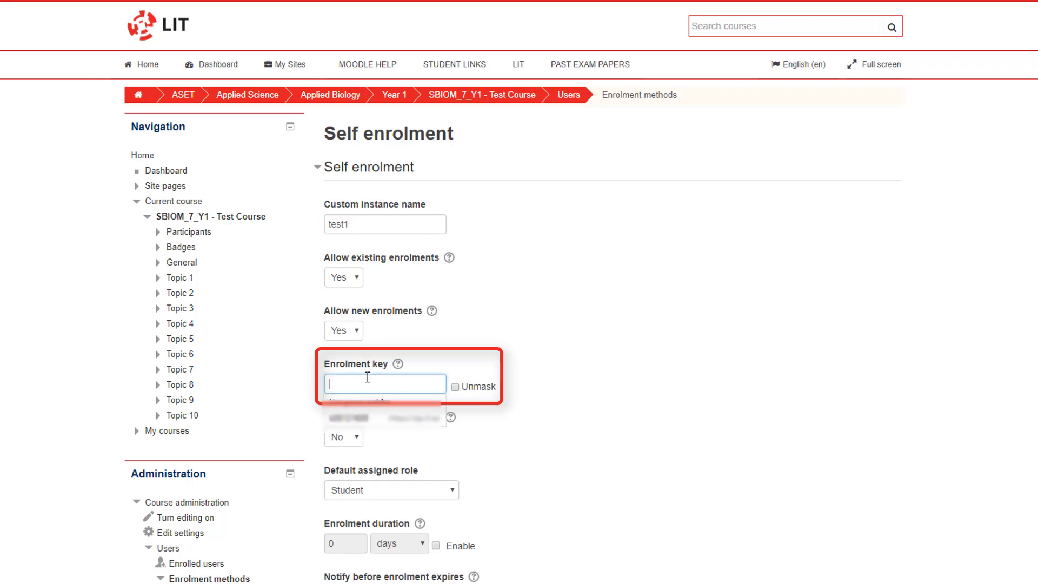
{"action": "type", "text": "•••"}
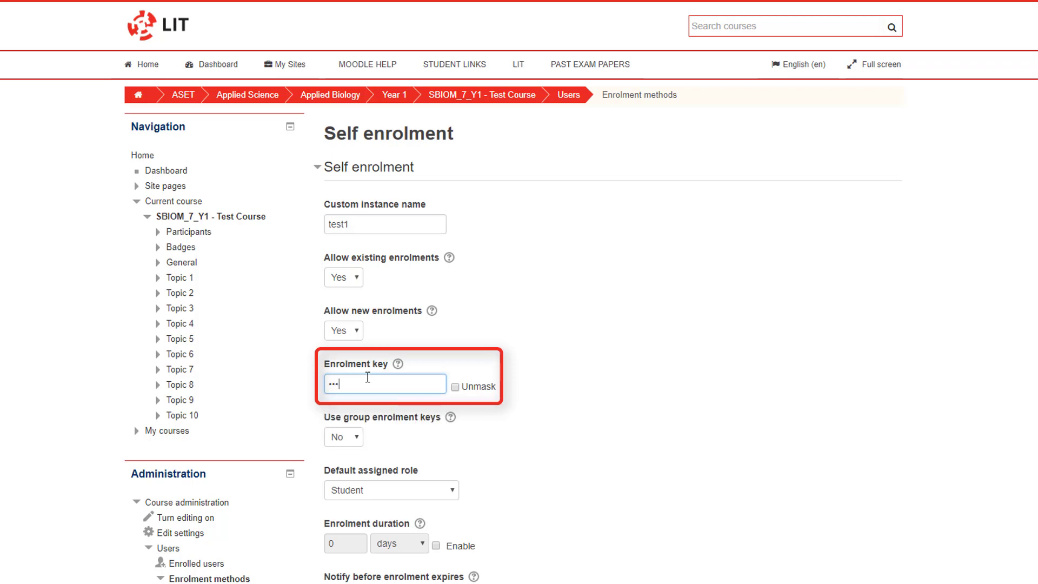
{"action": "type", "text": "•••"}
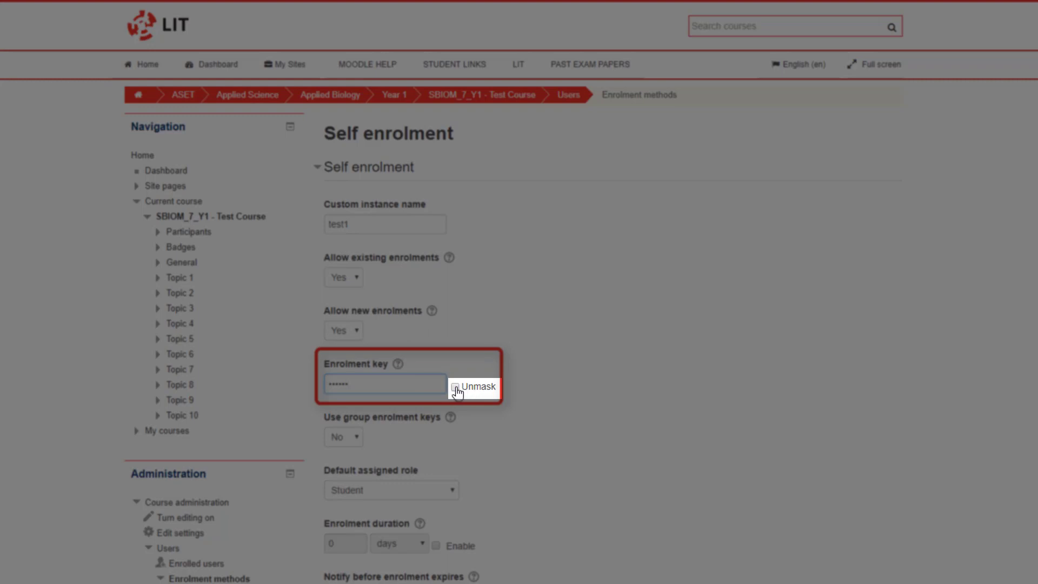
{"action": "left_click", "coordinate": [456, 387]}
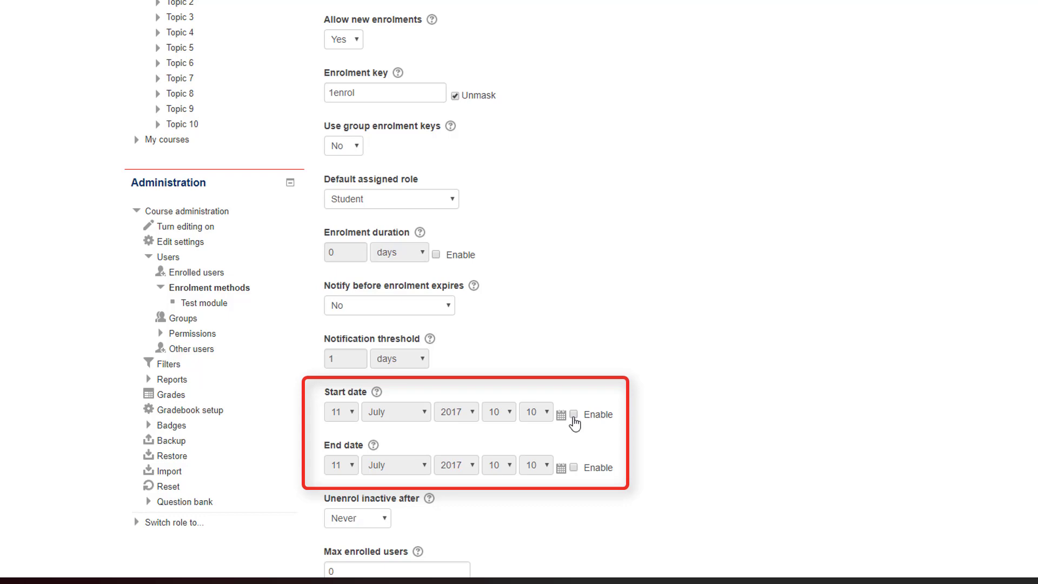
{"action": "left_click", "coordinate": [574, 415]}
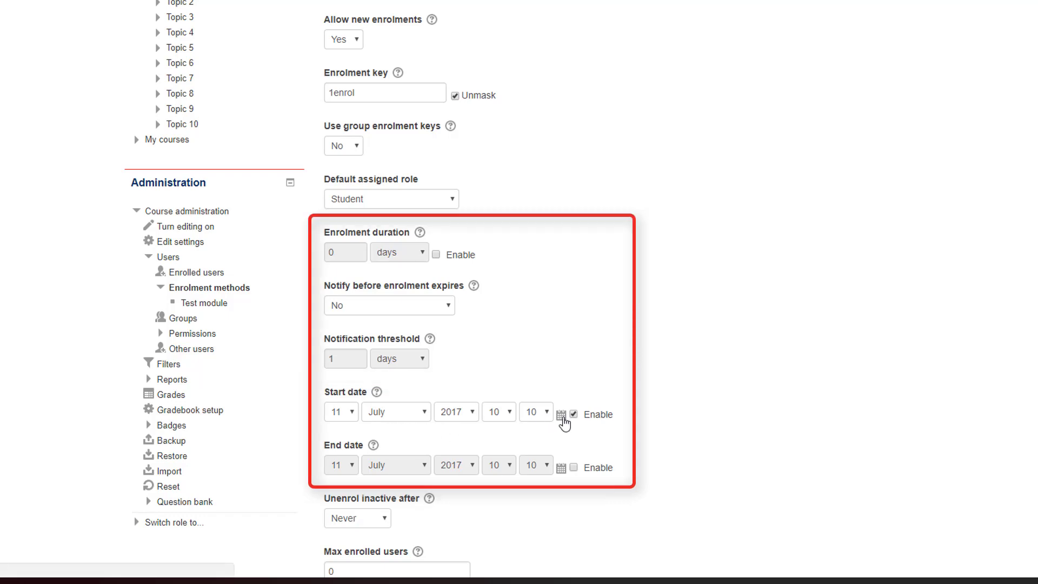
Pick 4 September 2017 as the start date from the calendar.
{"action": "left_click", "coordinate": [561, 416]}
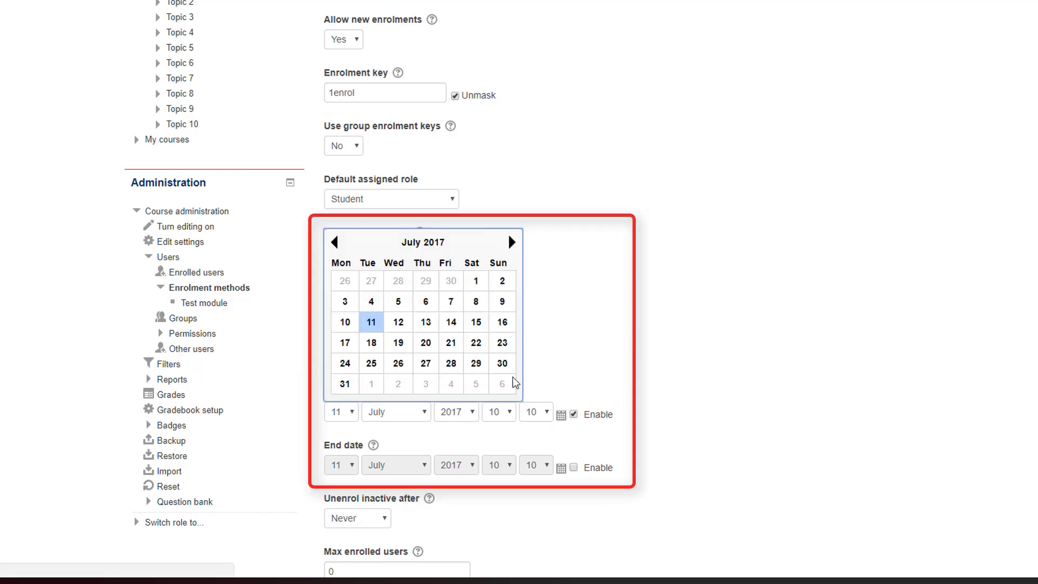
{"action": "left_click", "coordinate": [512, 246]}
{"action": "left_click", "coordinate": [512, 246]}
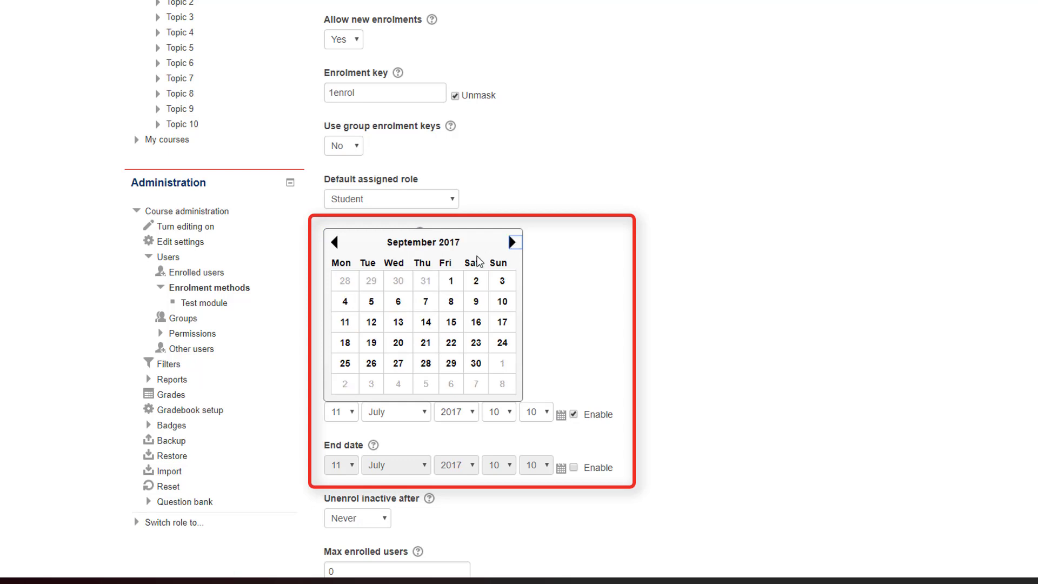
{"action": "left_click", "coordinate": [345, 301]}
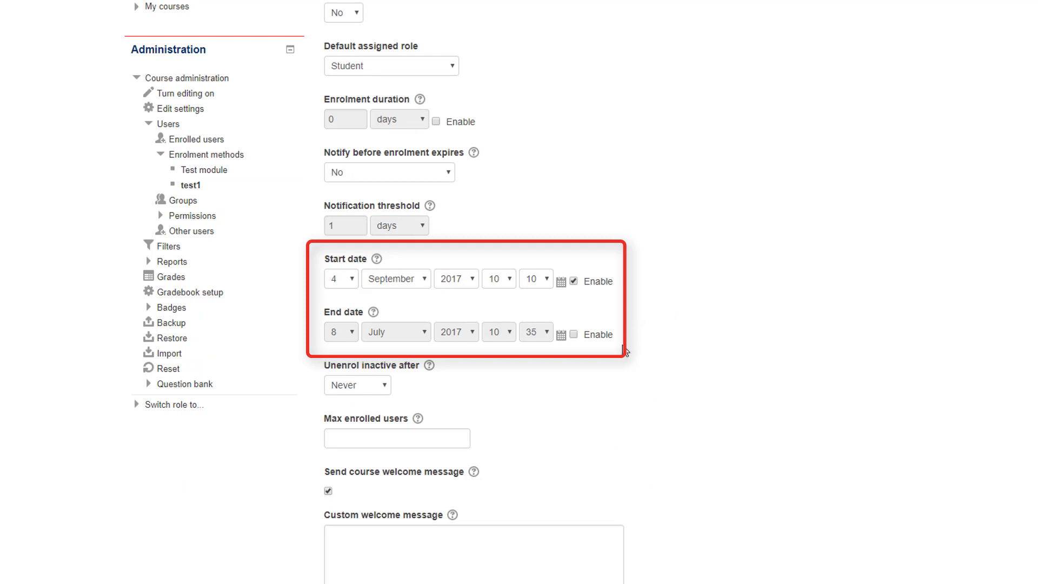
Enable the end date and set it to 17 September 2017.
{"action": "left_click", "coordinate": [574, 335]}
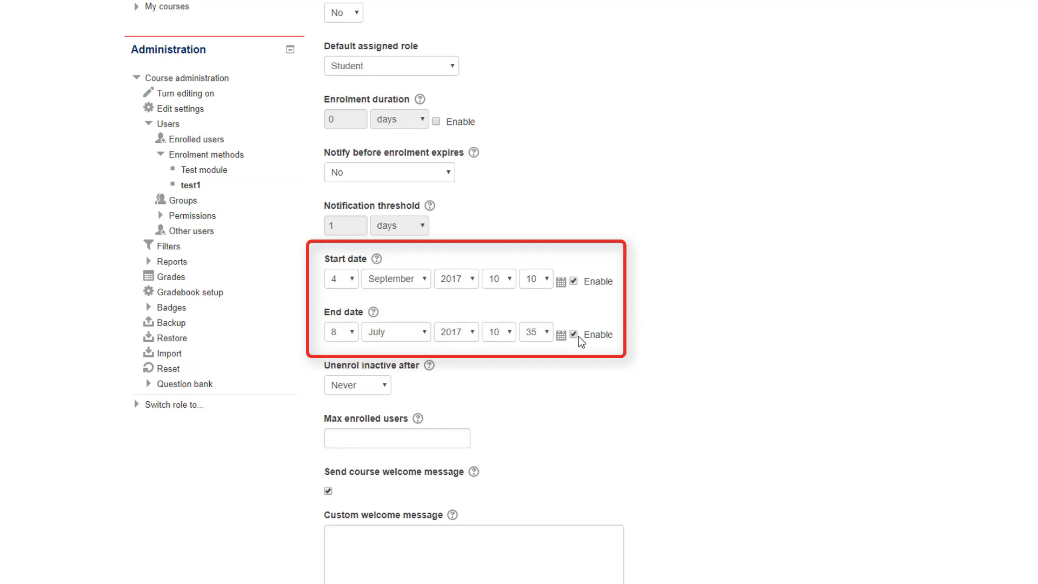
{"action": "left_click", "coordinate": [347, 333]}
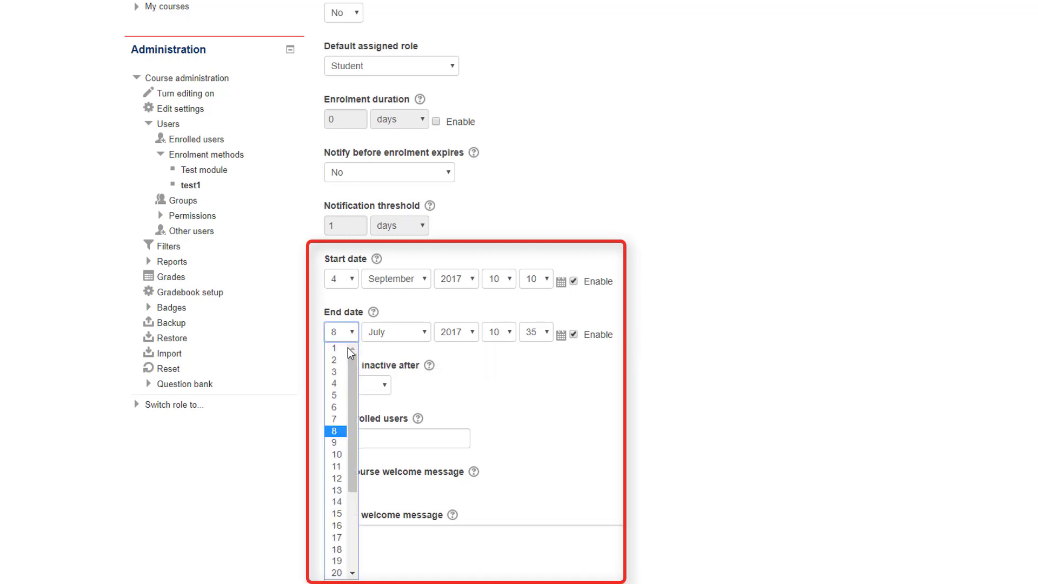
{"action": "left_click", "coordinate": [341, 538]}
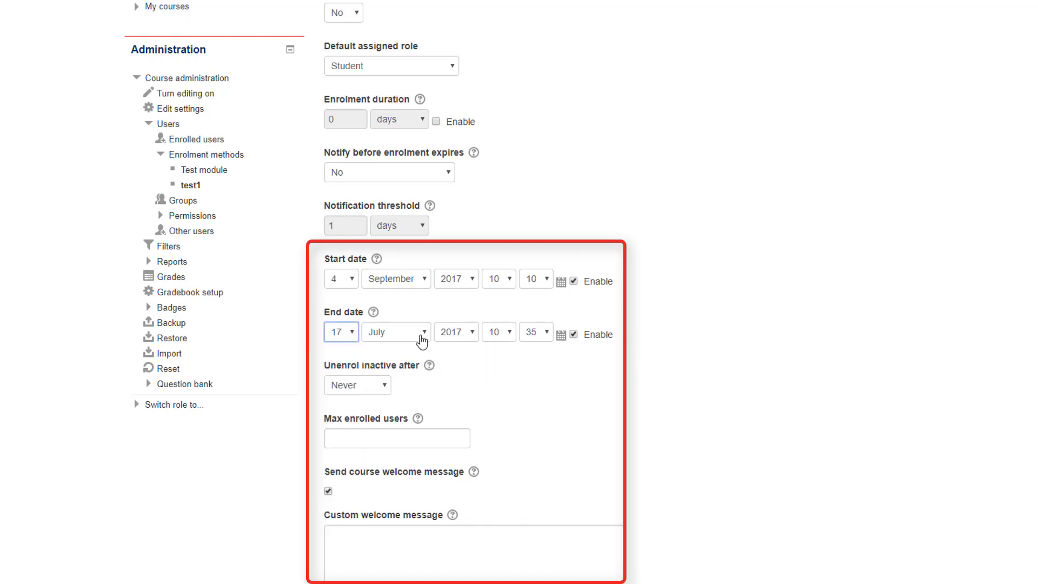
{"action": "left_click", "coordinate": [423, 333]}
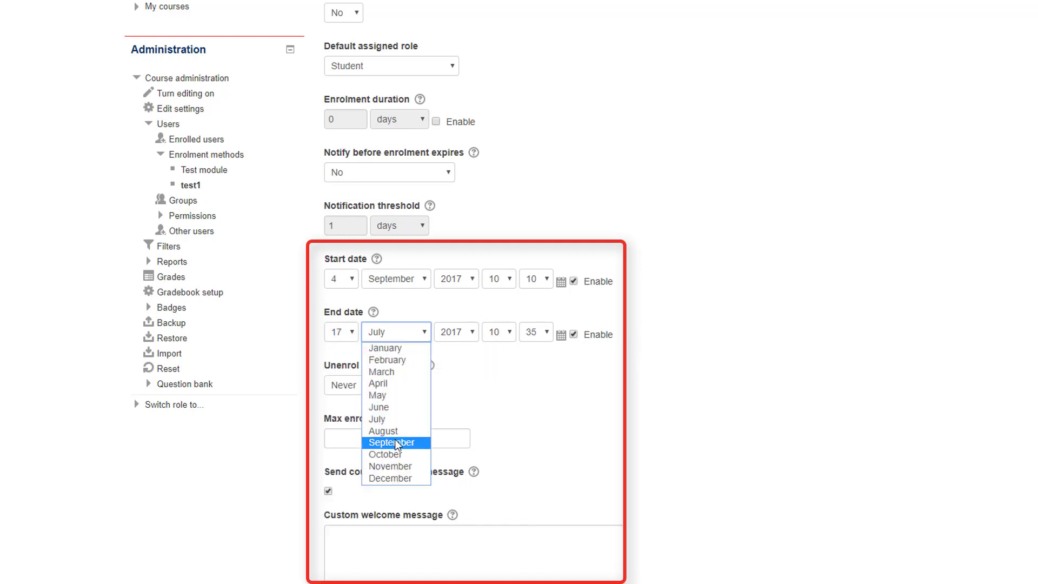
{"action": "left_click", "coordinate": [408, 442]}
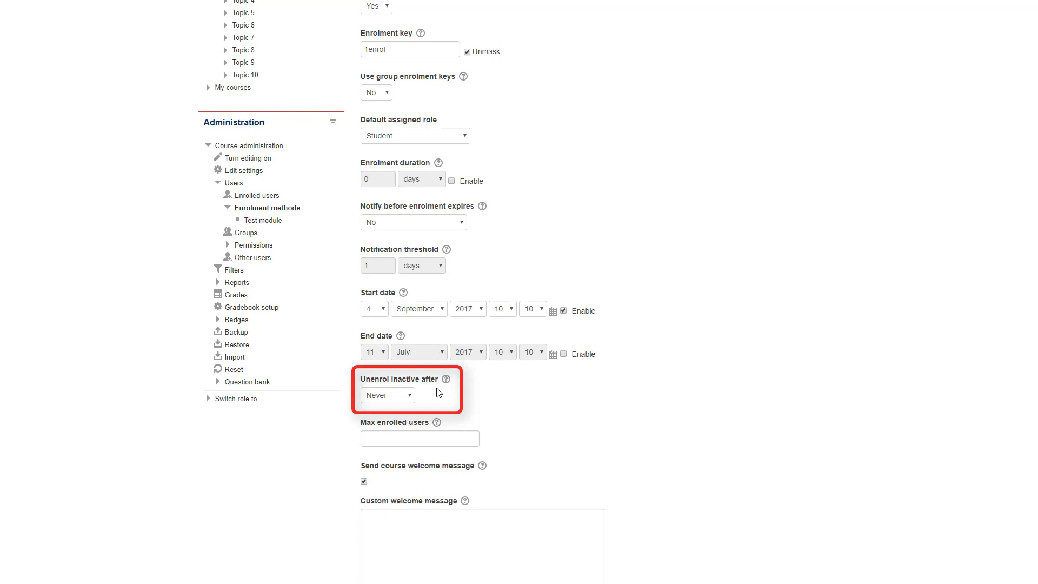
Unenrol users inactive after 60 days, cap enrolment at 30 users, and save the method.
{"action": "left_click", "coordinate": [411, 395]}
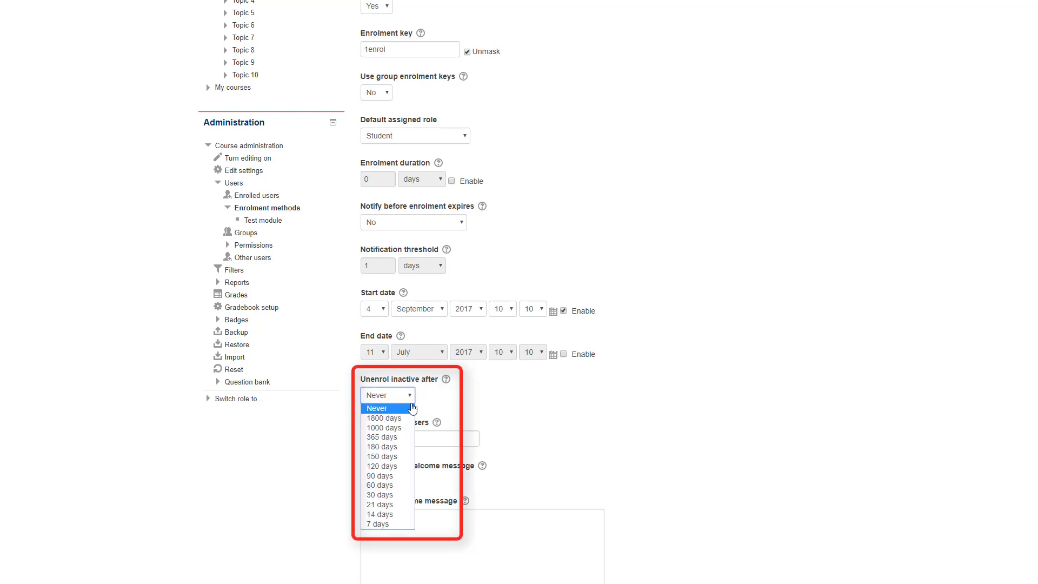
{"action": "left_click", "coordinate": [388, 485]}
{"action": "left_click", "coordinate": [399, 438]}
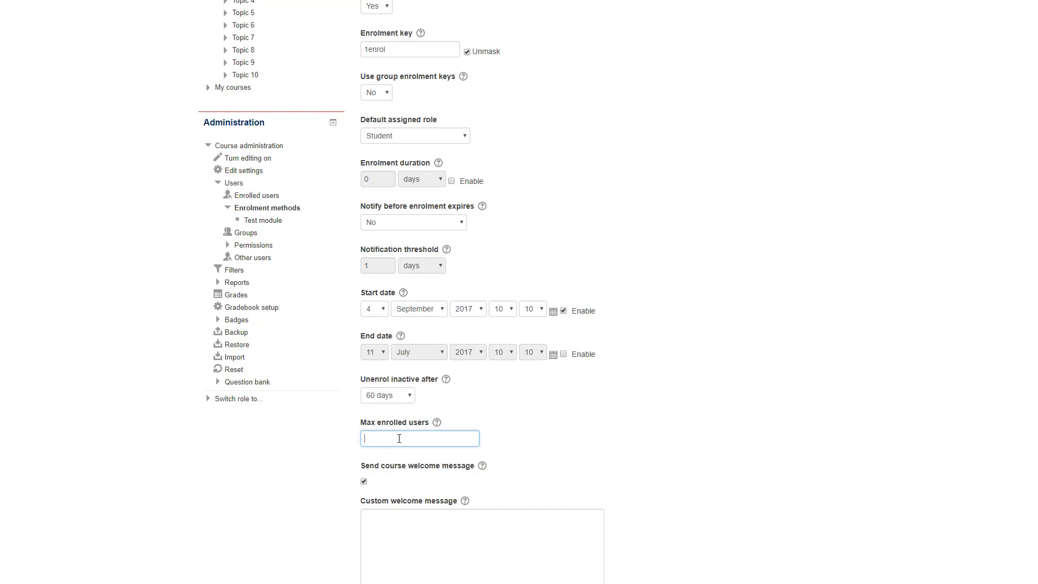
{"action": "type", "text": "30"}
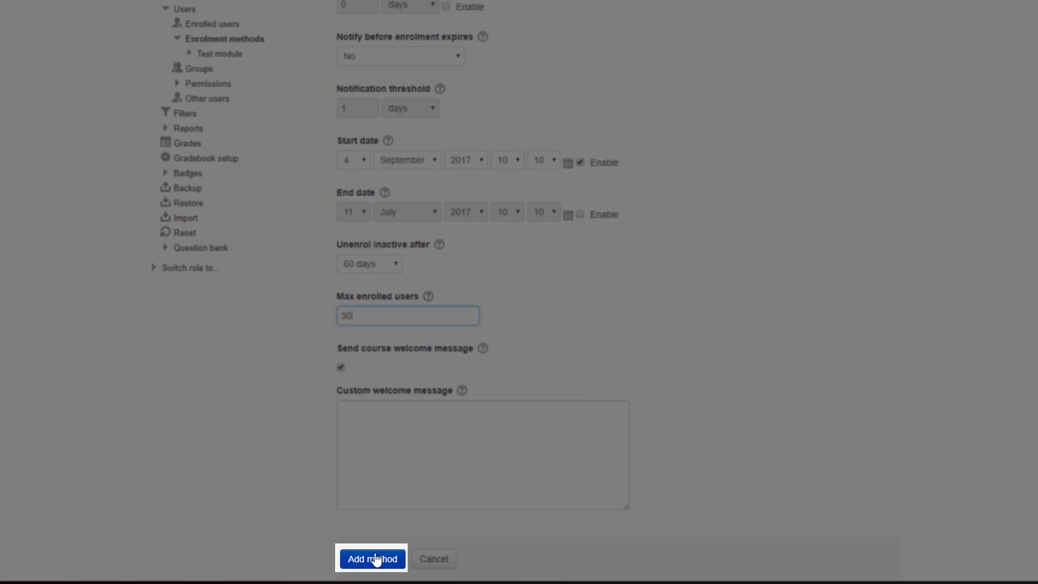
{"action": "left_click", "coordinate": [377, 559]}
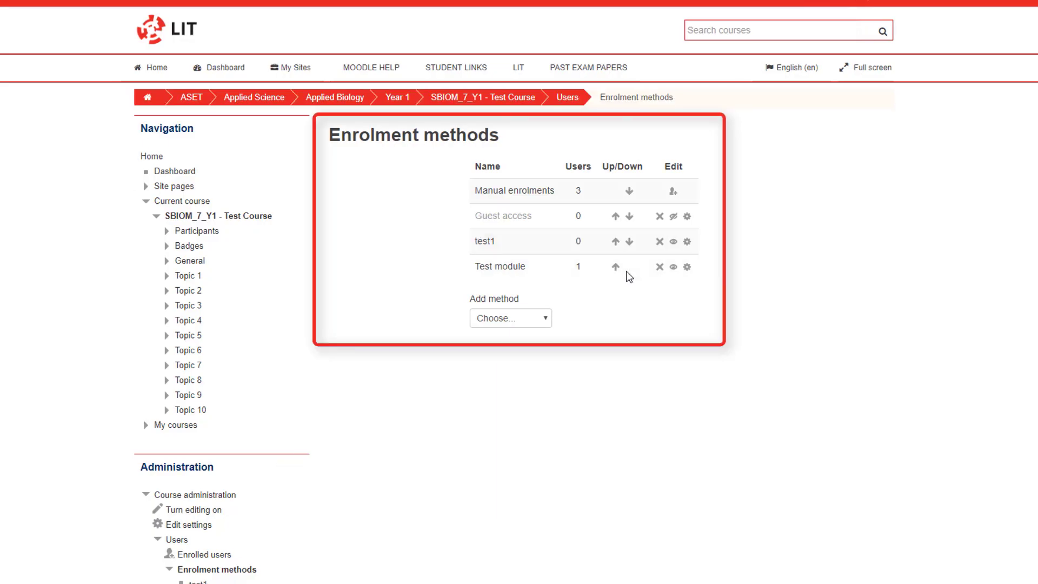
Move test1 down below Test module in the enrolment methods list.
{"action": "left_click", "coordinate": [628, 243]}
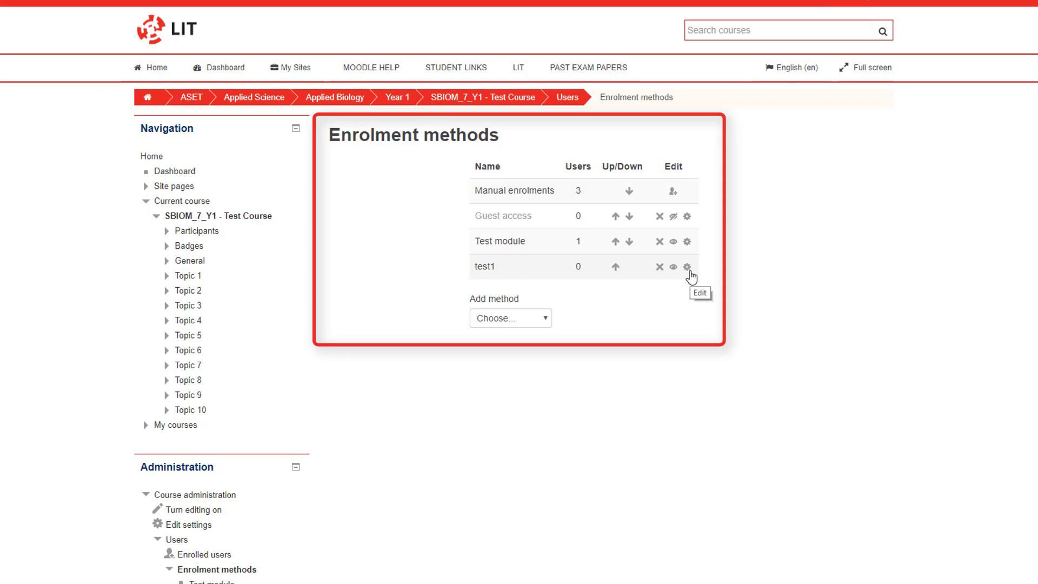
{"action": "left_click", "coordinate": [690, 270]}
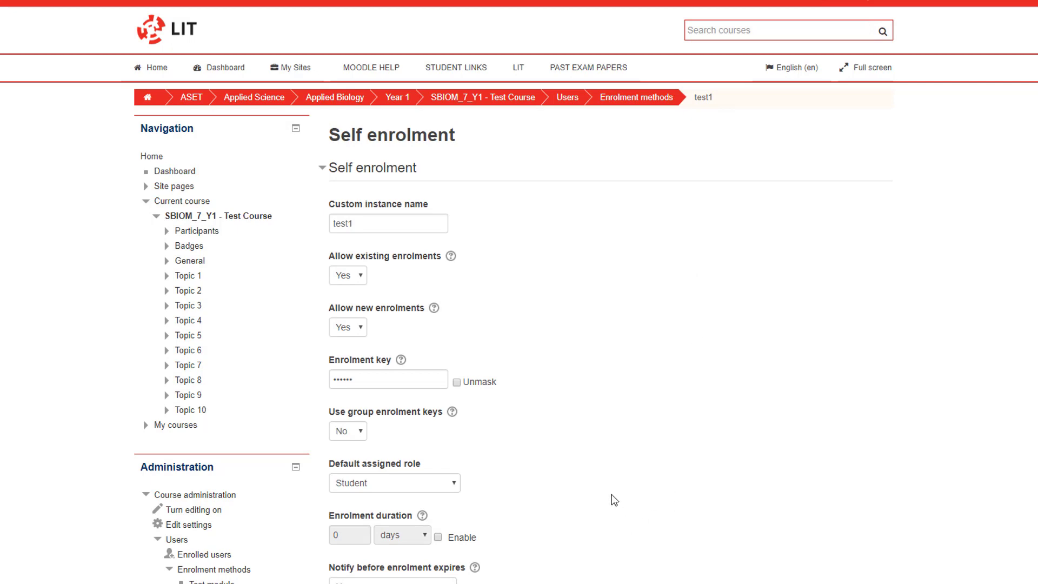
{"action": "scroll", "coordinate": [626, 497], "scroll_direction": "down", "scroll_amount": 5}
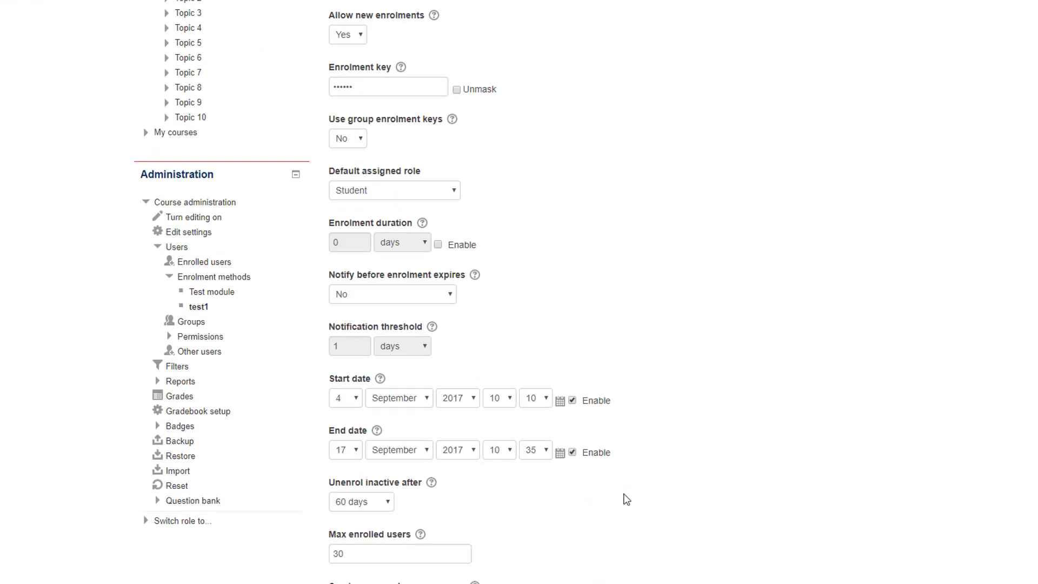
{"action": "scroll", "coordinate": [626, 496], "scroll_direction": "down", "scroll_amount": 4}
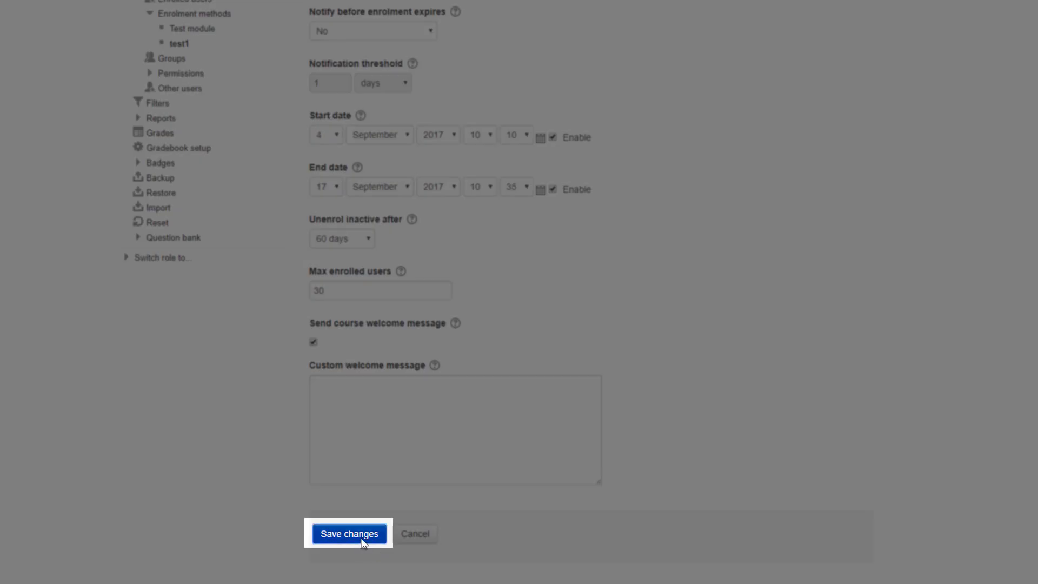
{"action": "left_click", "coordinate": [357, 535]}
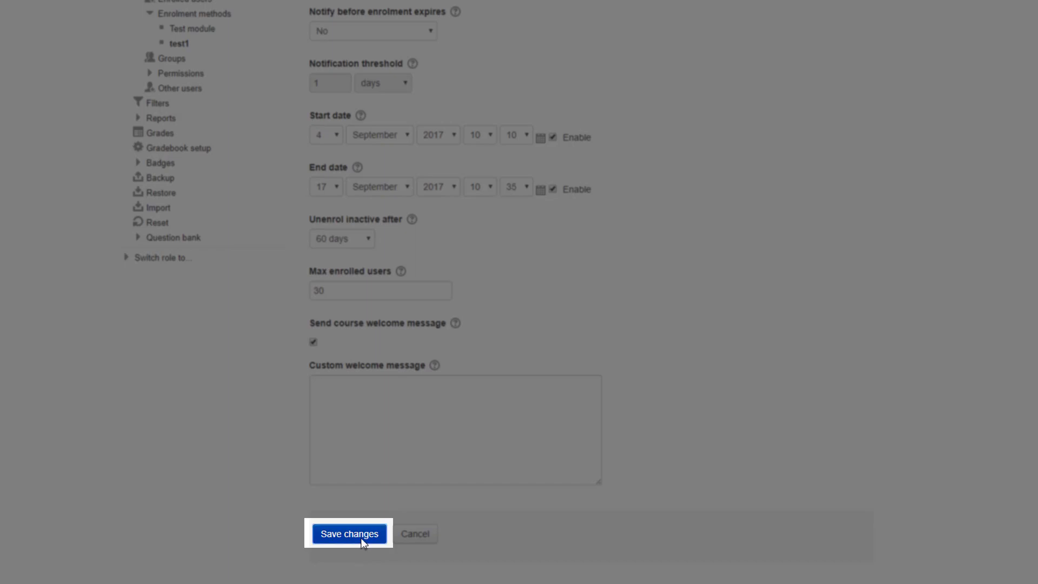